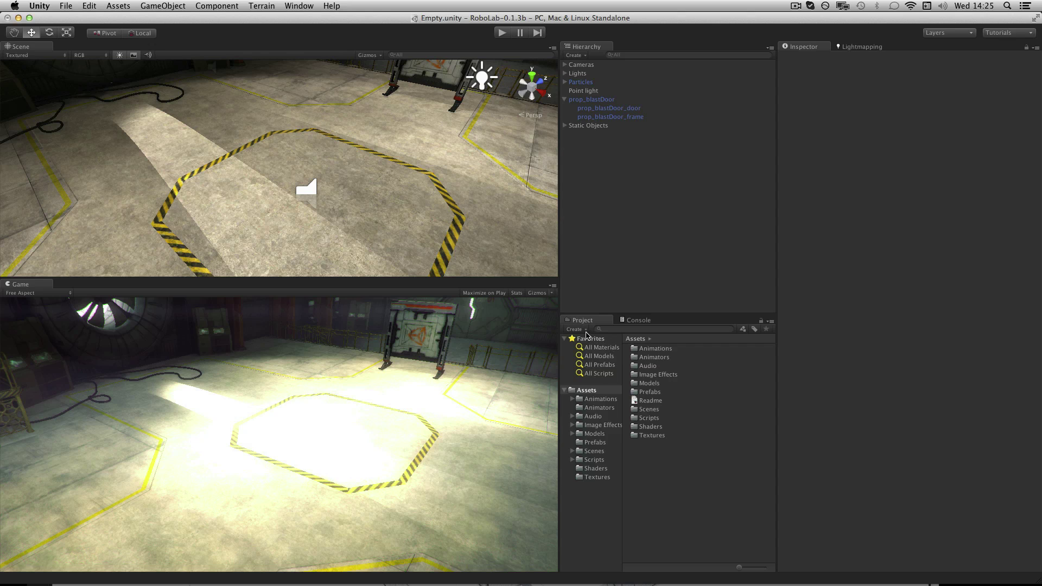
Create a new material asset in Assets and name it 'Example'.
click(576, 330)
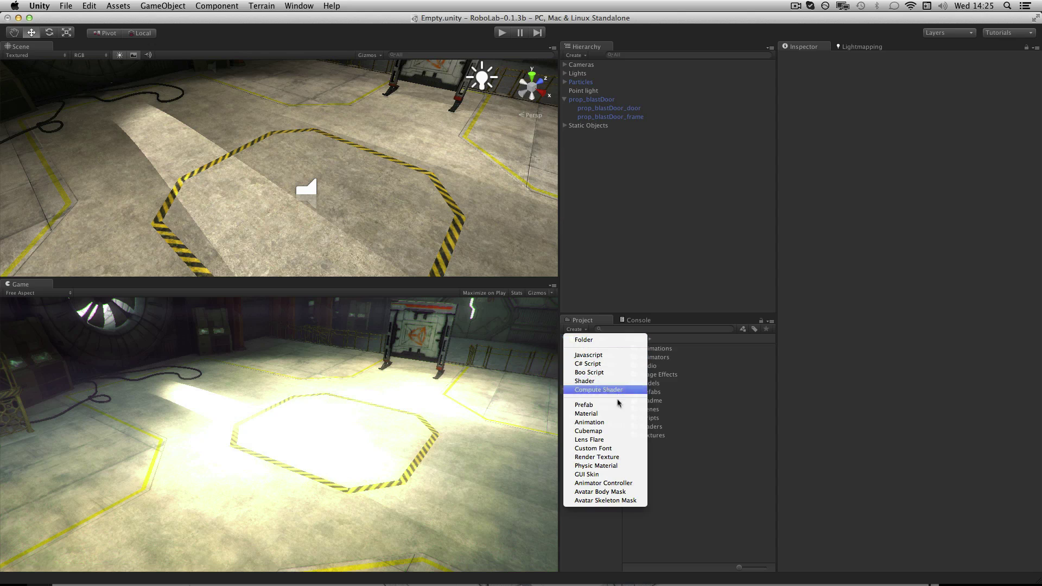
click(618, 414)
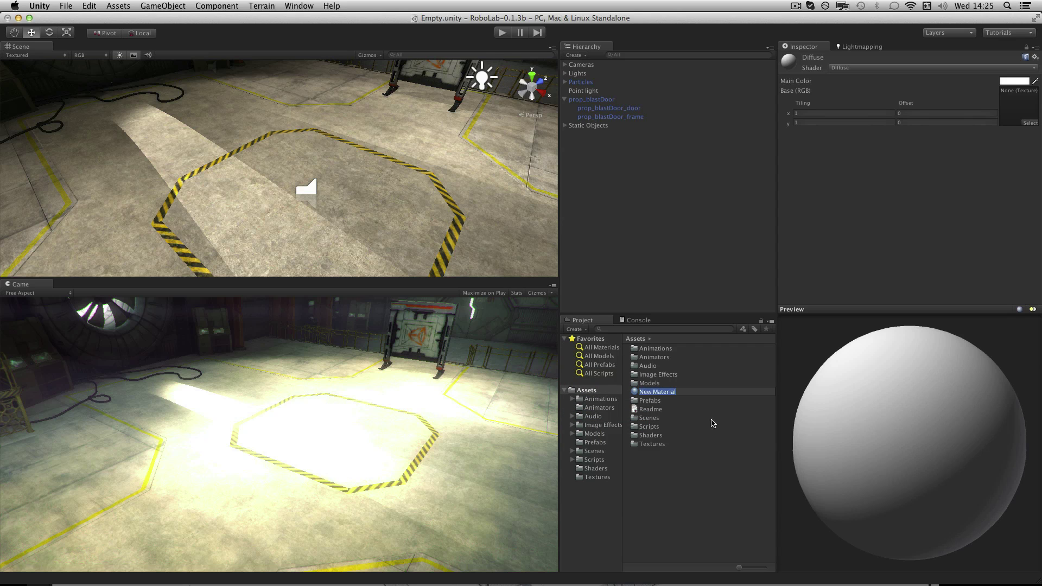
text(Example)
key(Return)
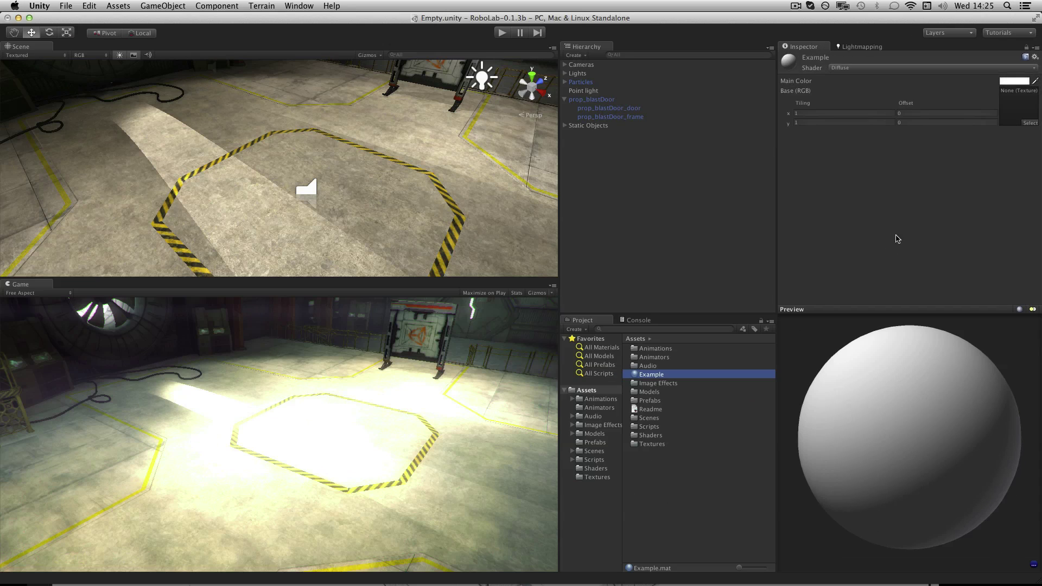
Add a Cube on the Dynamic Objects layer with Use Light Probes enabled.
click(575, 56)
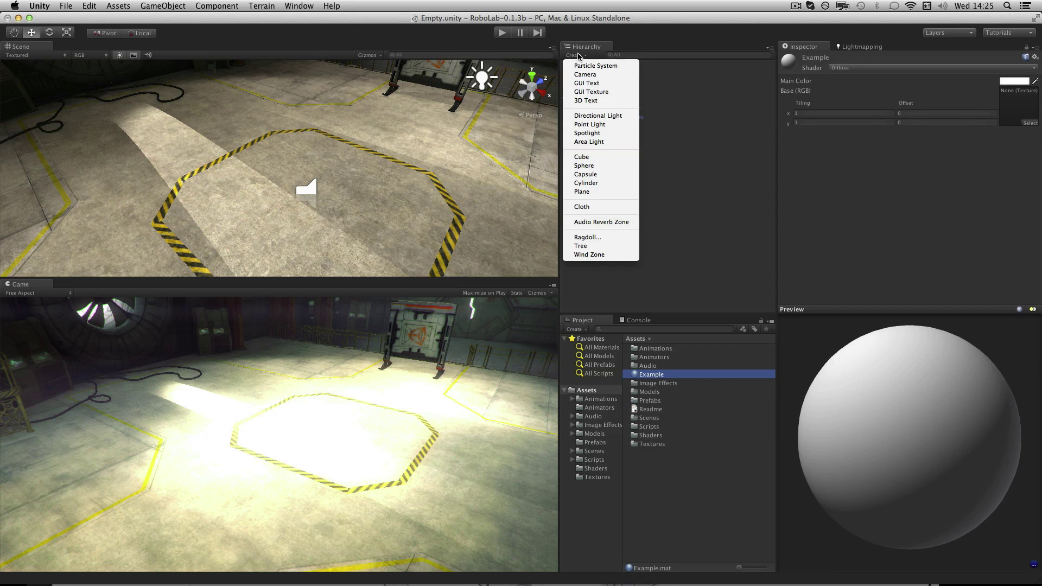
click(584, 156)
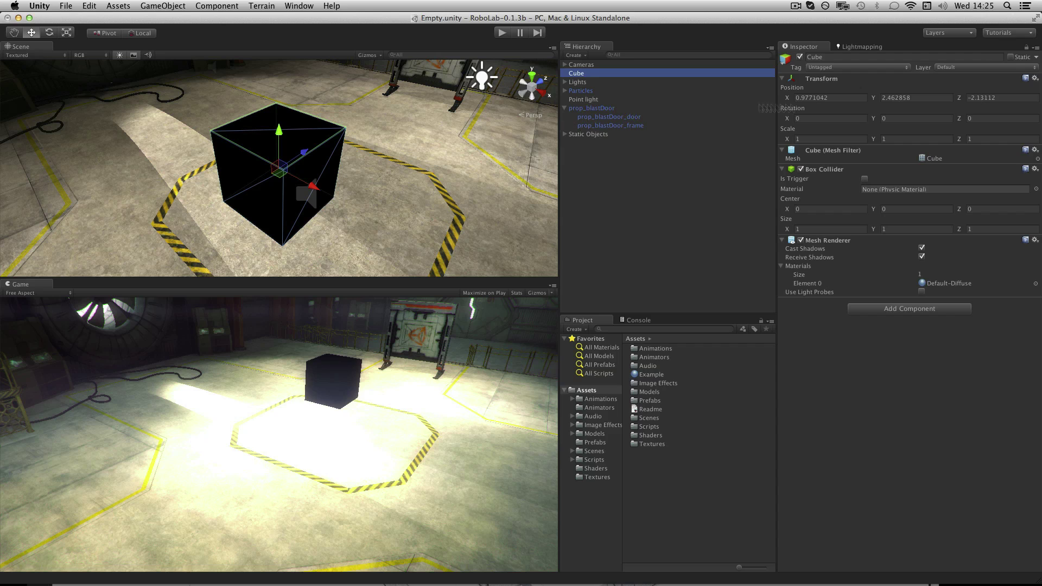
click(984, 67)
click(956, 103)
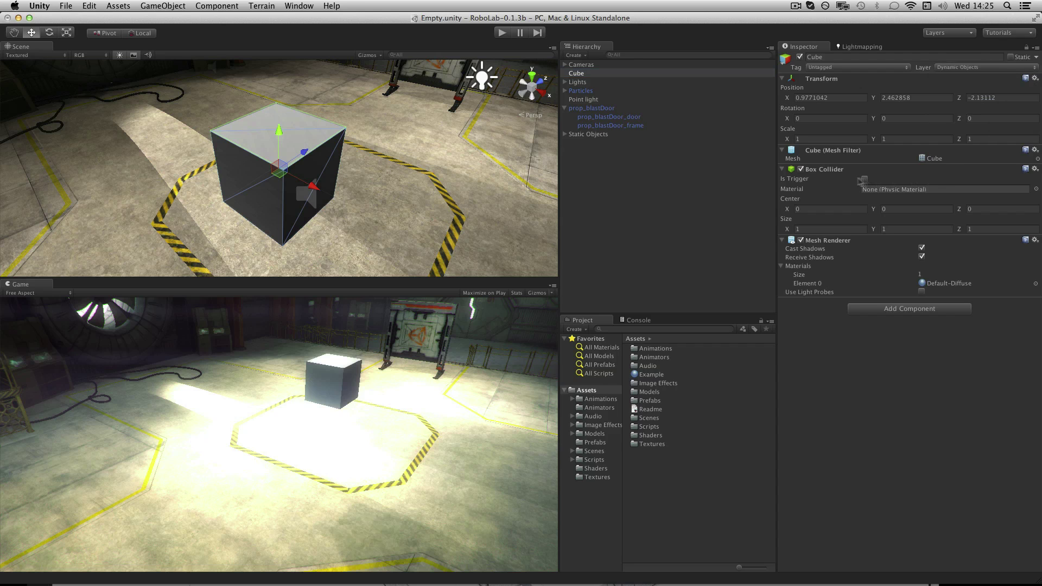
click(922, 292)
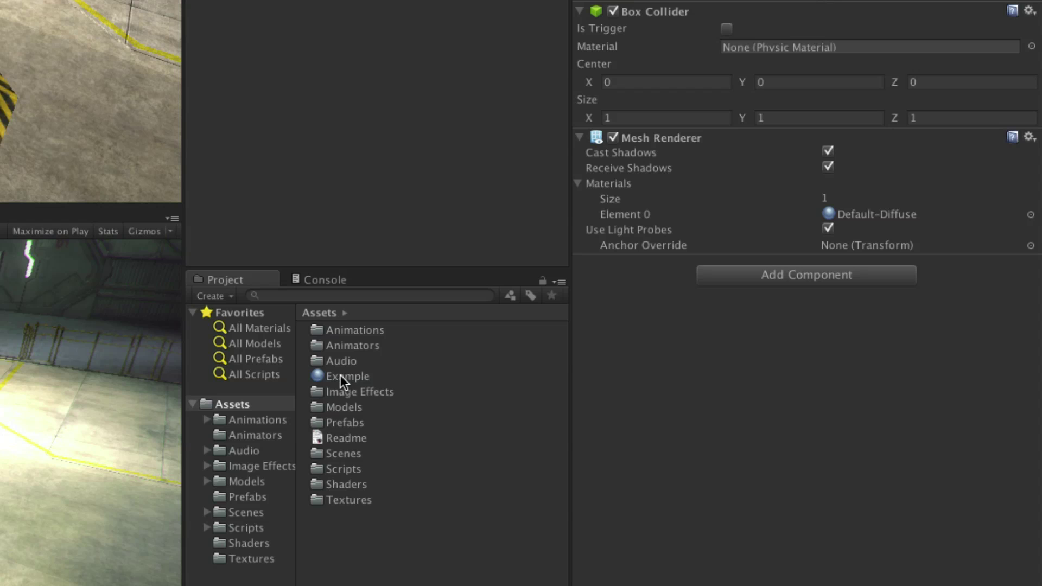
Drag the Example material onto the Cube's Element 0 slot and the Cube in the Scene view.
drag(337, 376, 942, 216)
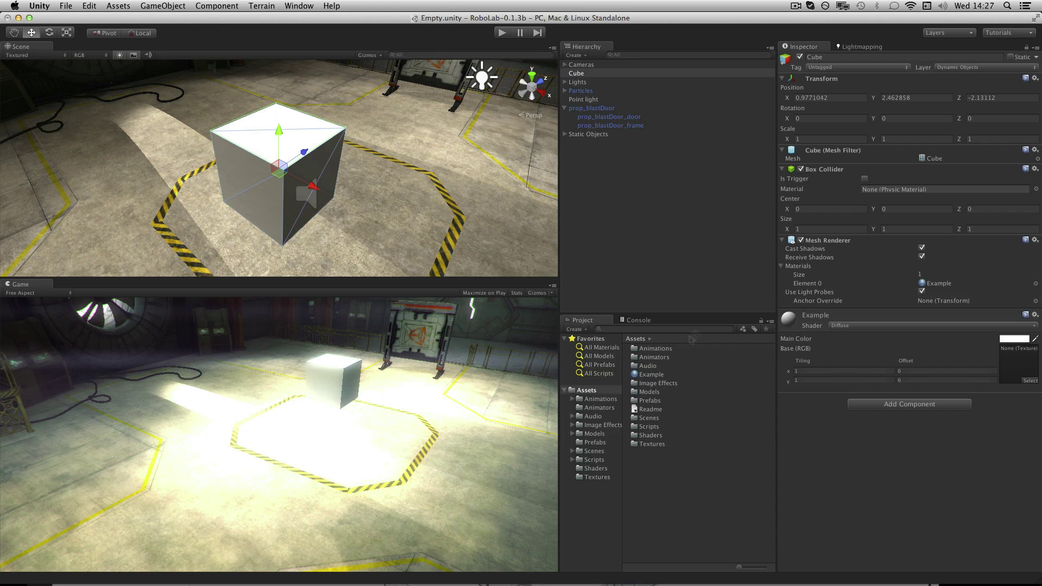
drag(649, 377, 248, 175)
drag(135, 212, 502, 106)
Make the Example material's main colour pure red (255, 0, 0), then reselect the Cube.
click(1014, 340)
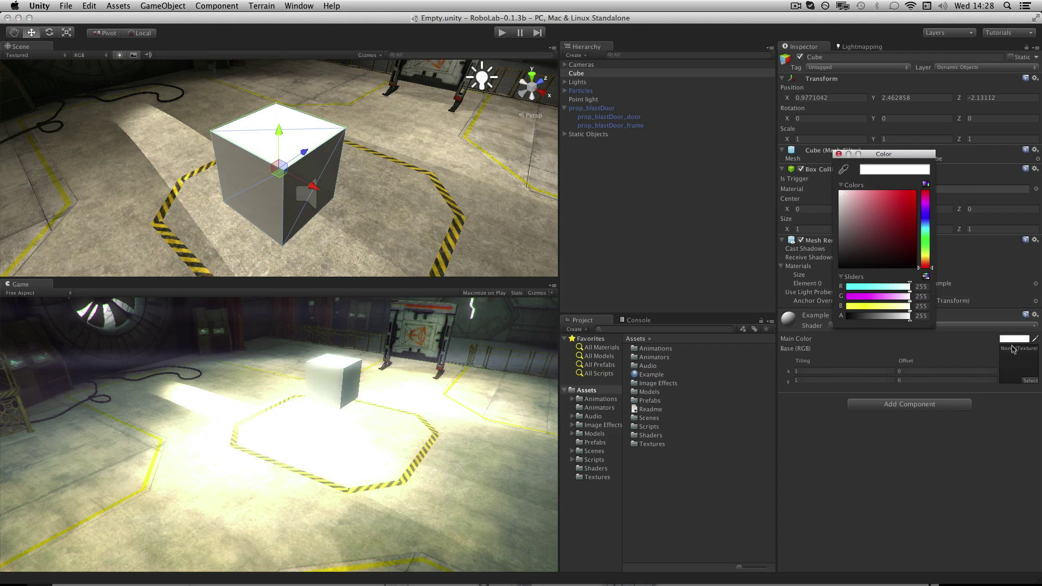
click(906, 204)
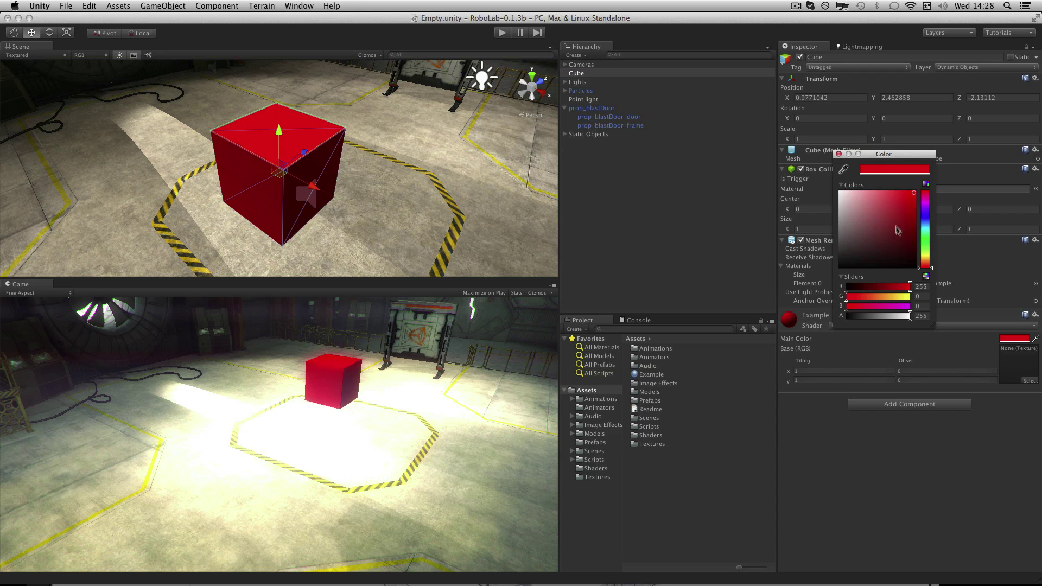
click(839, 154)
click(673, 375)
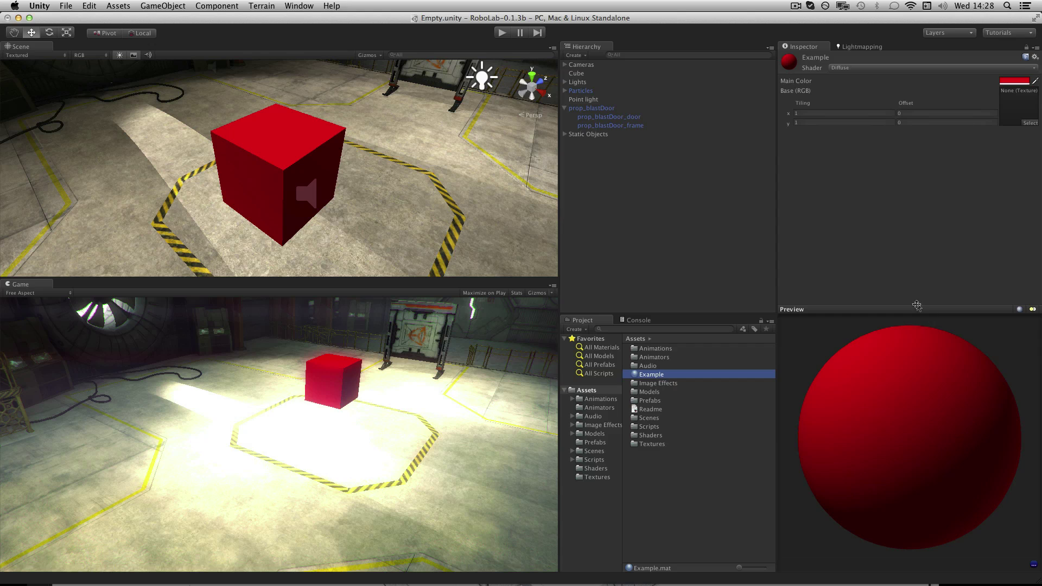
click(599, 75)
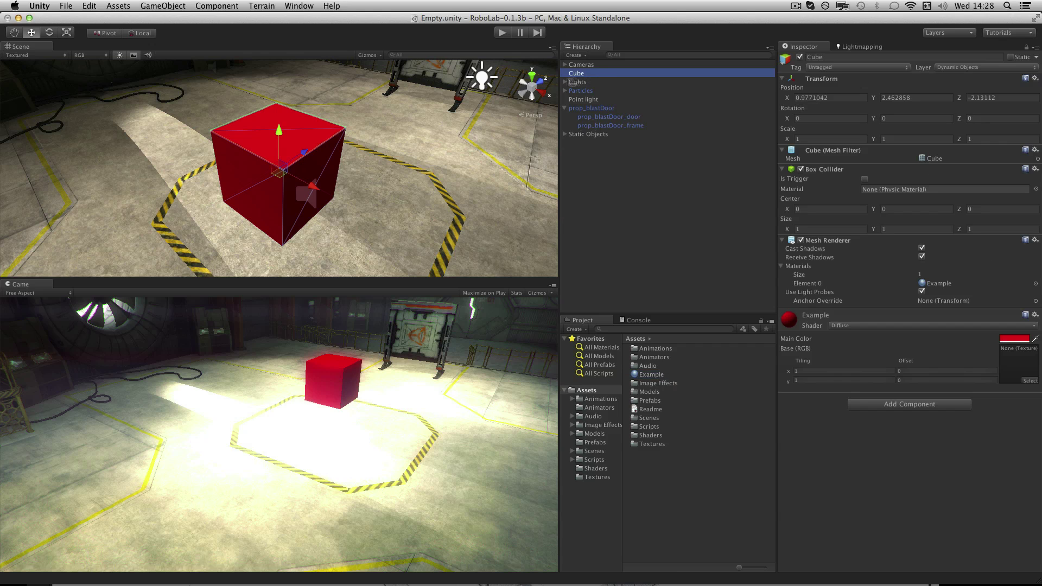
click(575, 55)
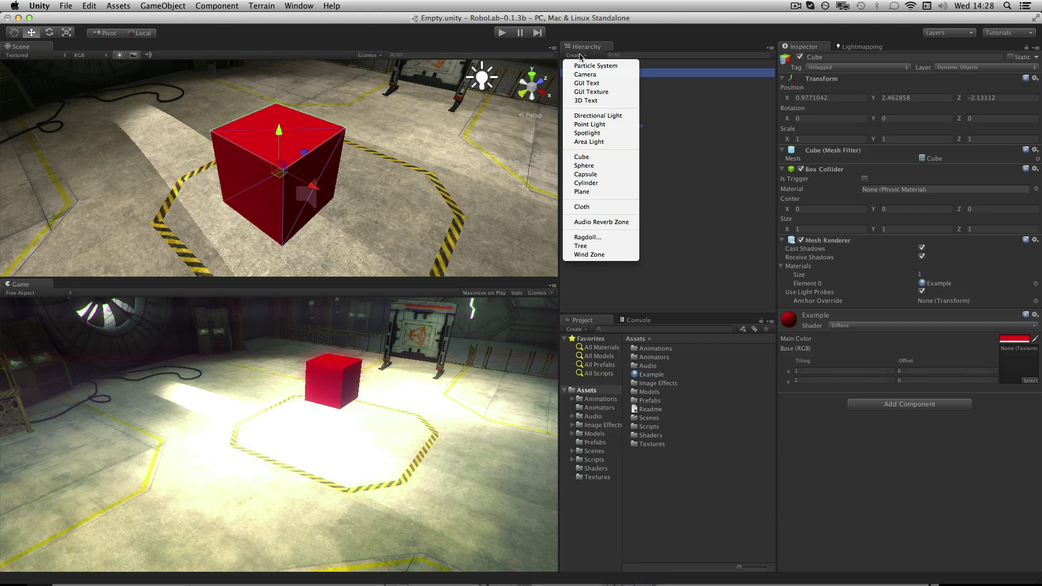
Add a Sphere right of the cube on the Dynamic Objects layer with Use Light Probes.
click(596, 166)
drag(315, 190, 476, 272)
click(980, 67)
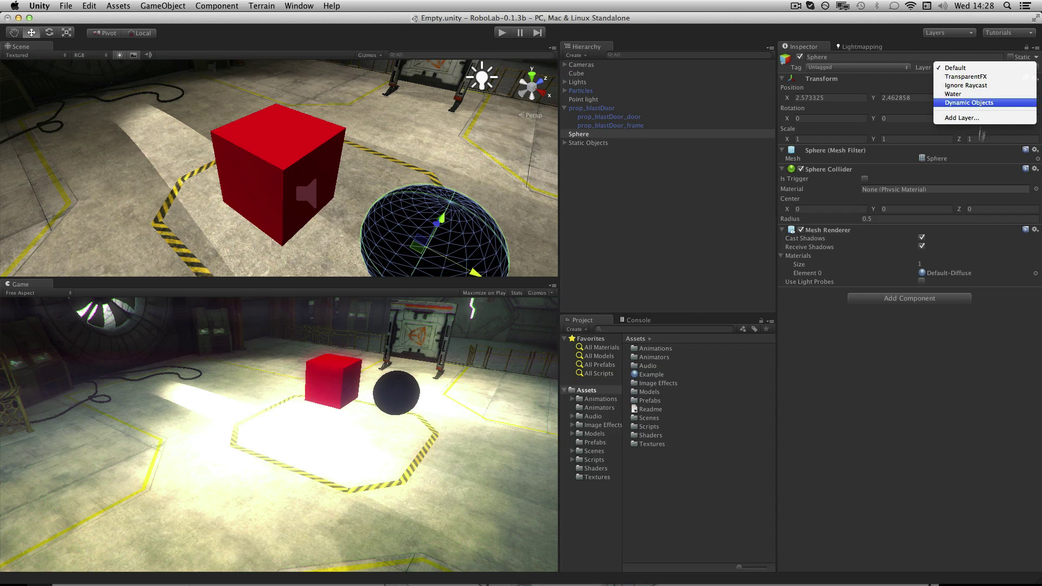
click(981, 102)
click(922, 282)
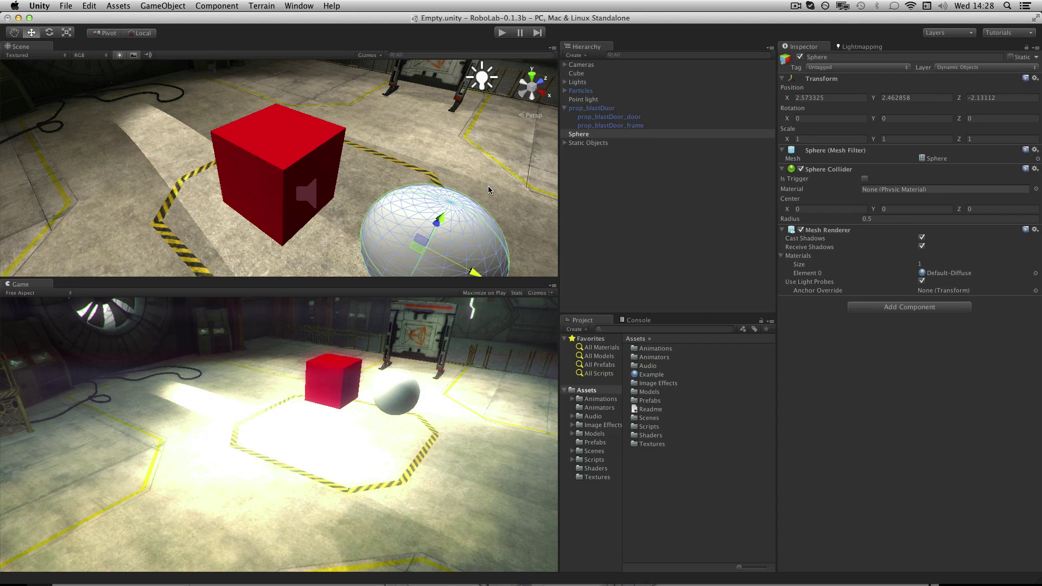
Give the sphere the Example material and shift its main colour hue.
scroll(489, 190, down, 5)
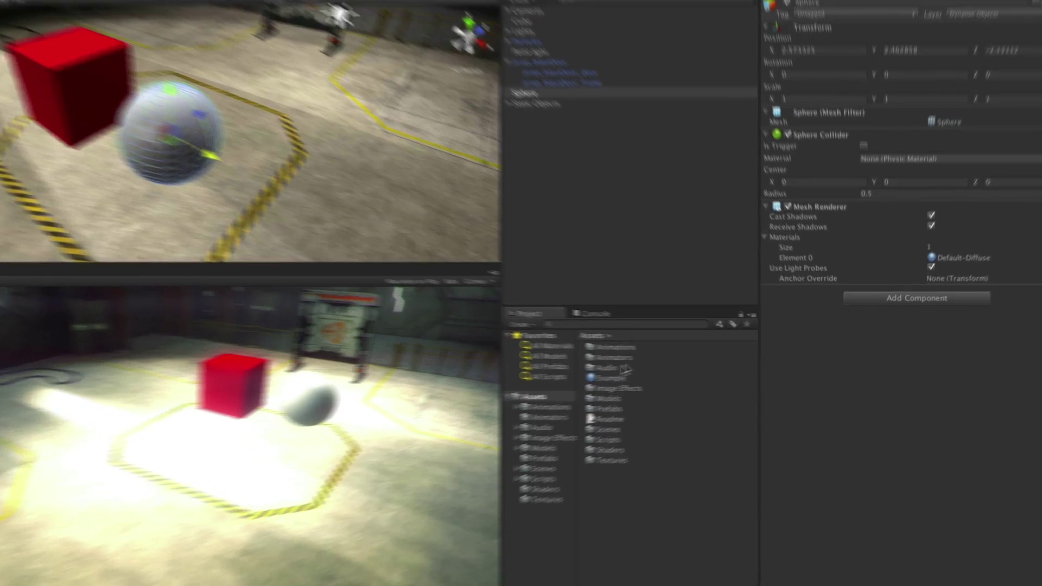
drag(611, 379, 949, 271)
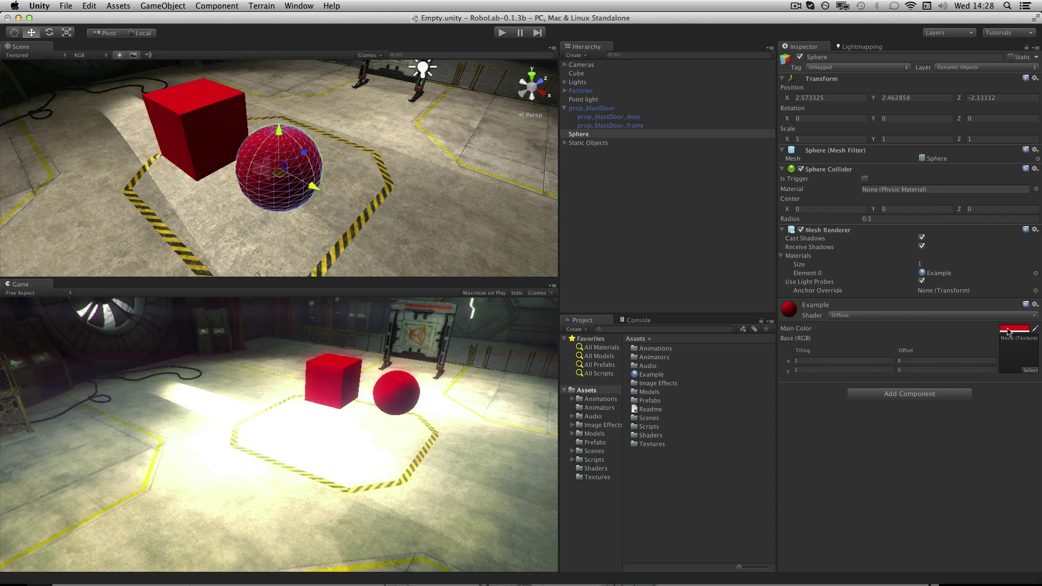
click(1008, 332)
mouse_move(928, 223)
mouse_down()
mouse_move(929, 243)
mouse_move(930, 205)
mouse_move(930, 265)
mouse_move(930, 197)
mouse_move(929, 220)
mouse_up()
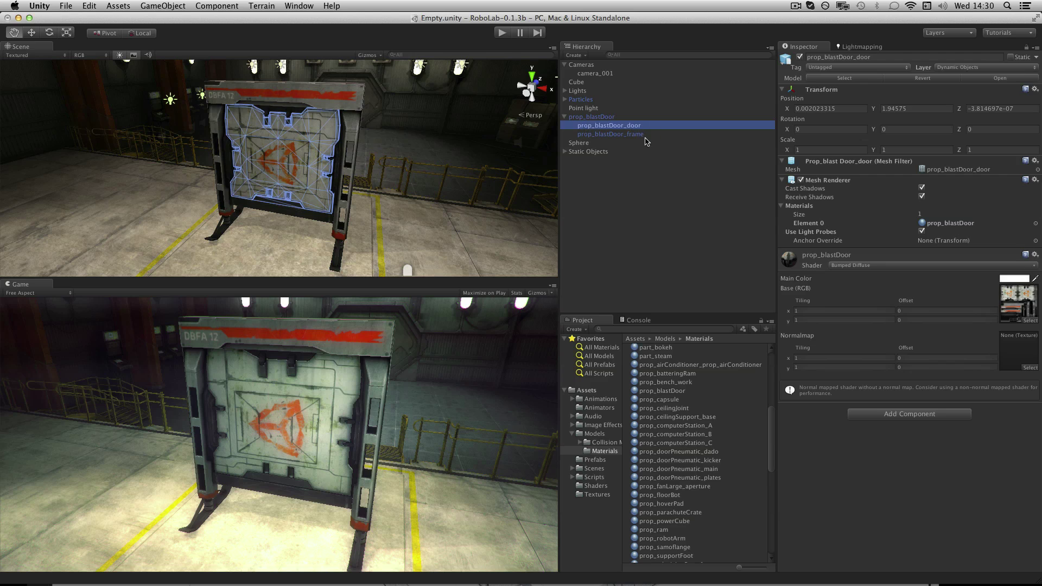
Select prop_blastDoor_door, locate its prop_blastDoor material in the Project, and show its shader list.
click(645, 135)
key(Up)
click(959, 225)
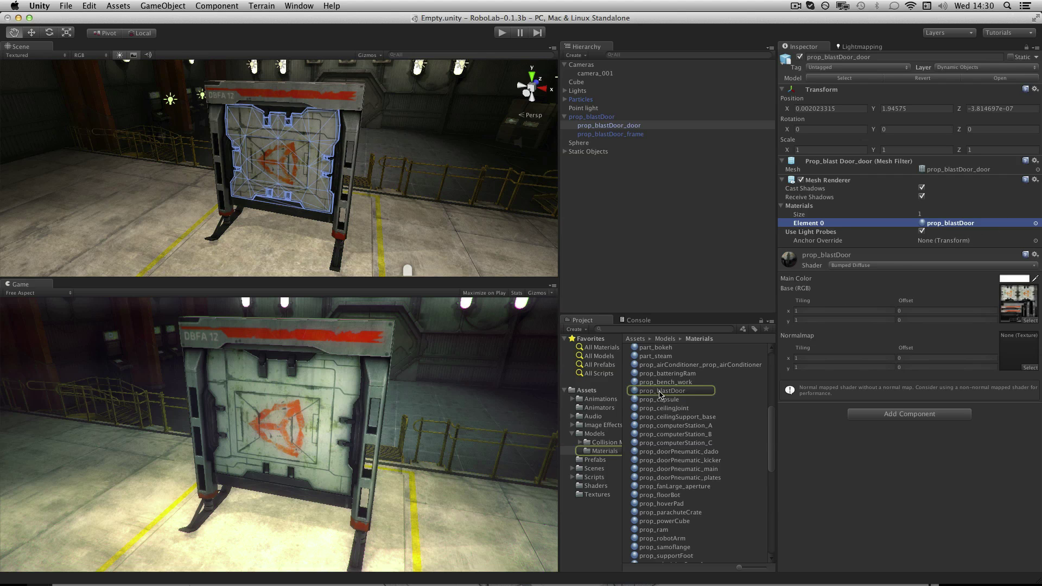
key(f)
click(685, 395)
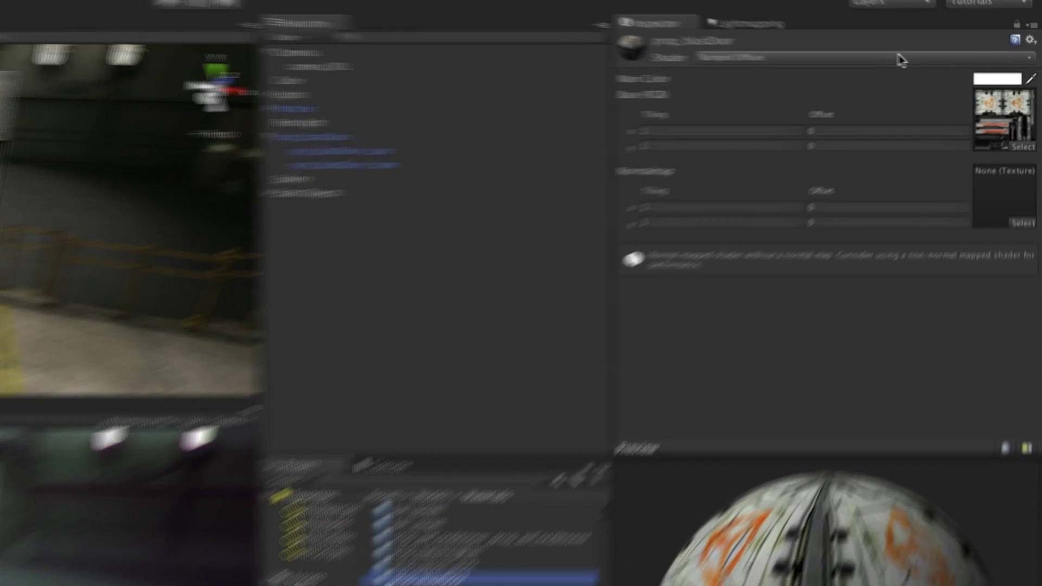
click(950, 68)
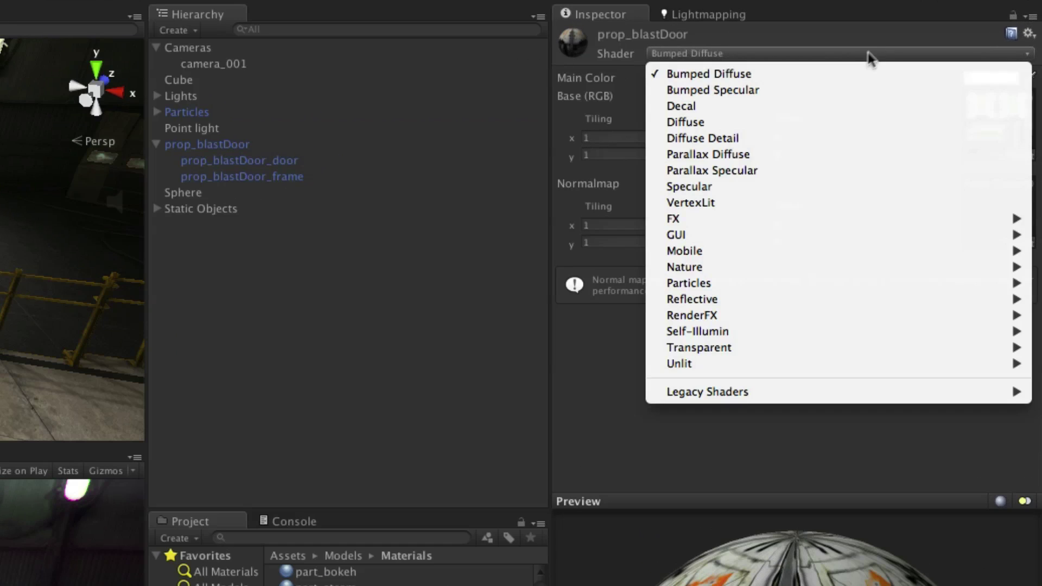
Switch prop_blastDoor's shader to Diffuse, then Bumped Diffuse, and locate its base texture.
click(812, 123)
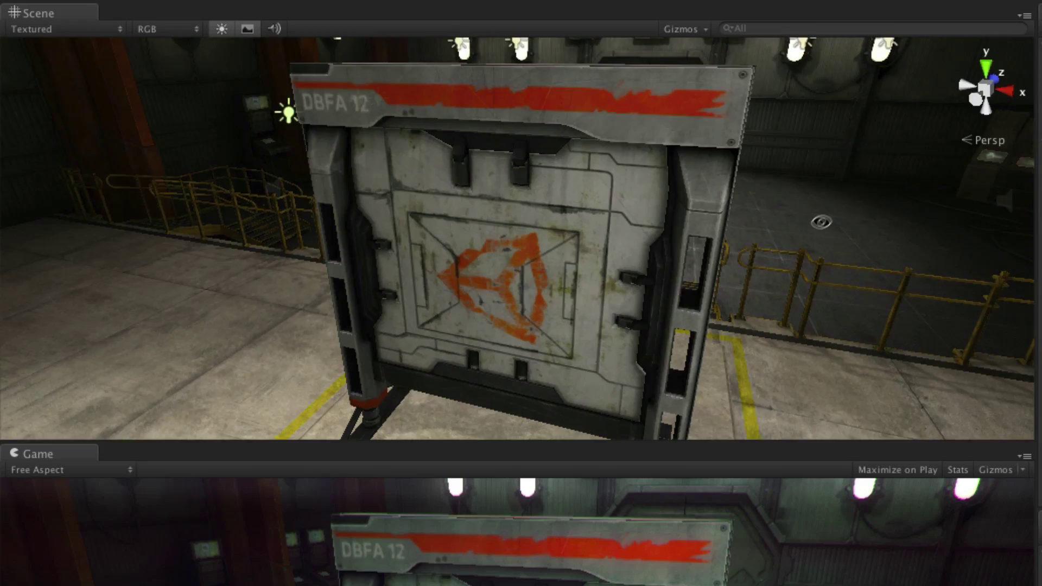
alt+drag(822, 222, 791, 226)
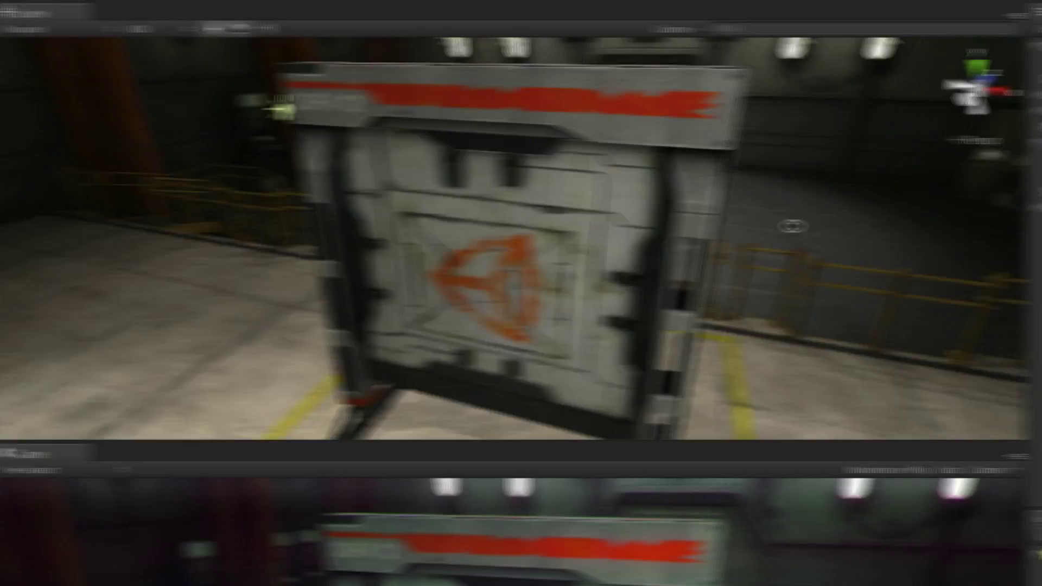
click(749, 54)
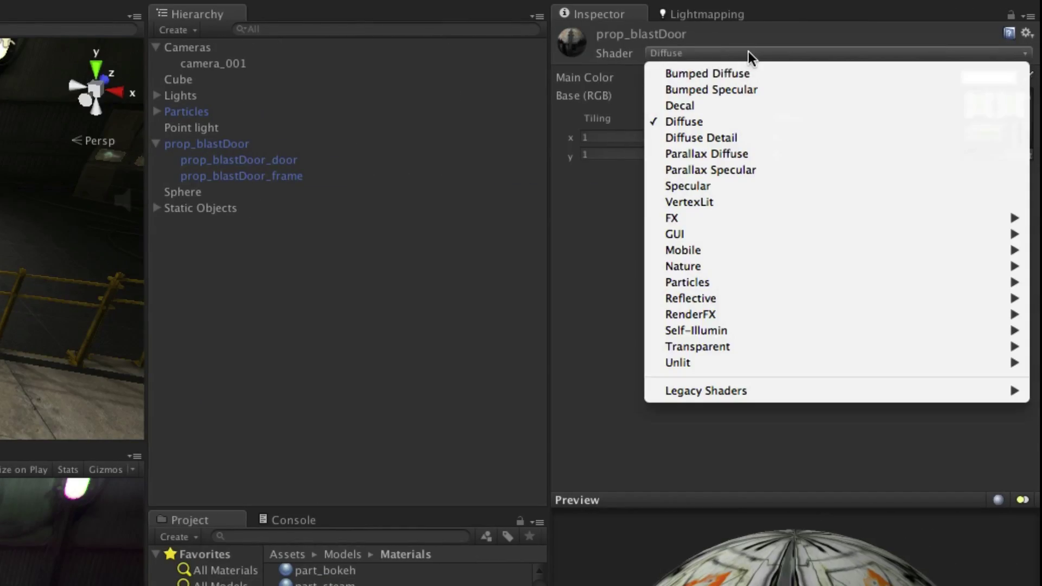
click(771, 76)
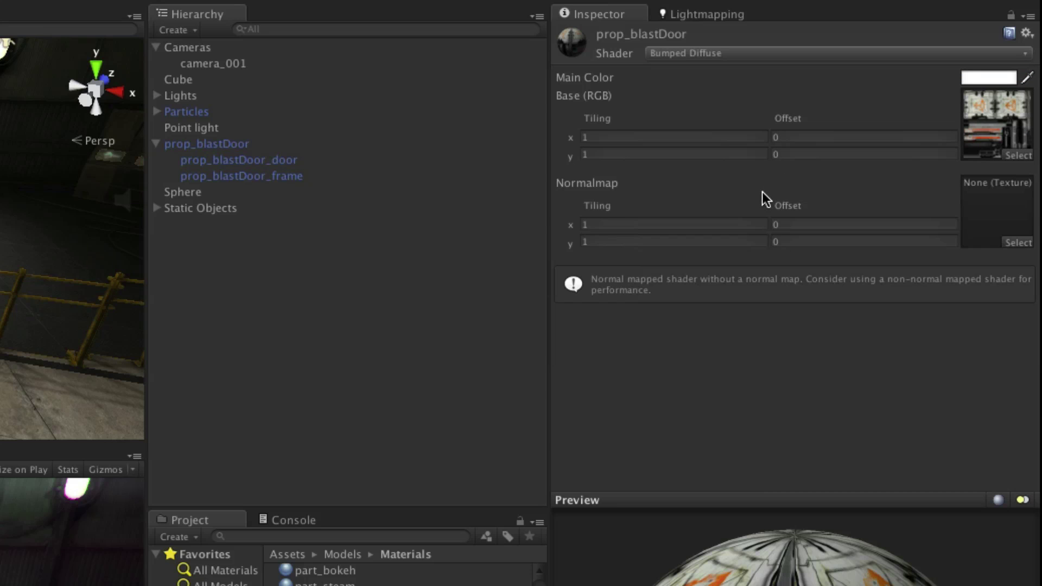
click(997, 122)
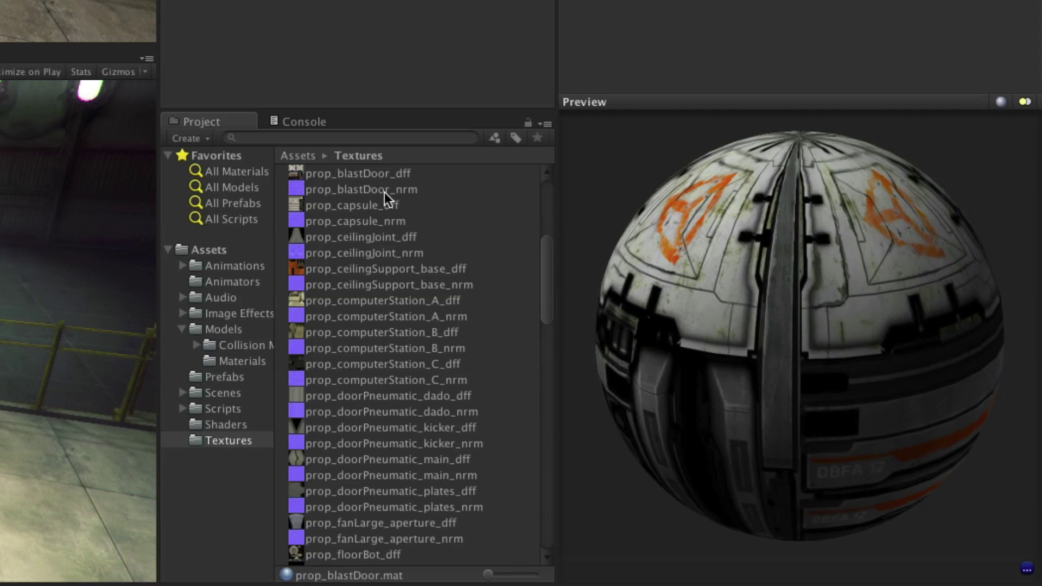
Drag prop_blastDoor_nrm from Assets > Textures into the prop_blastDoor material's Normalmap slot.
click(386, 190)
scroll(412, 228, up, 2)
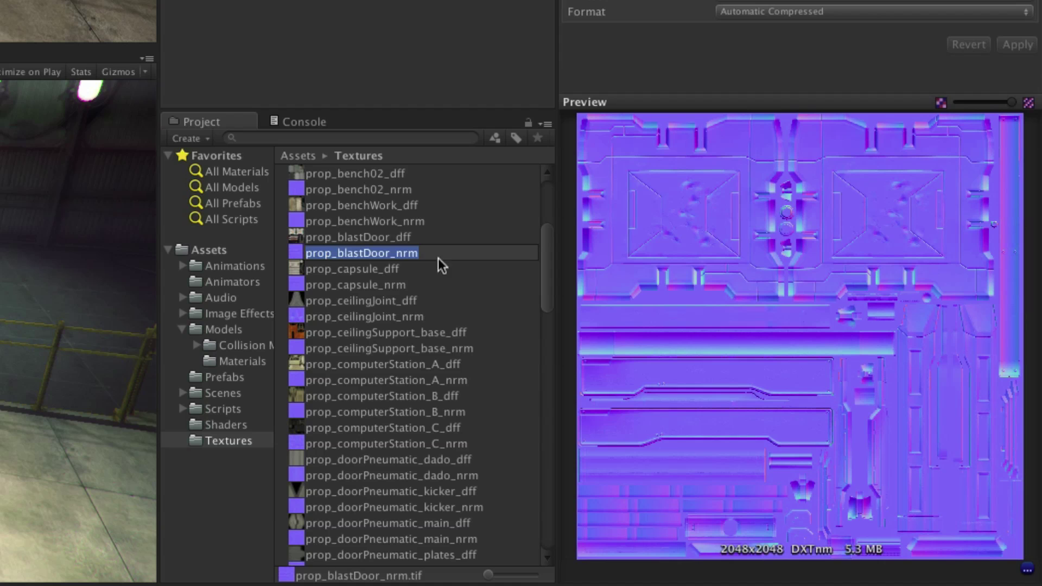
key(Escape)
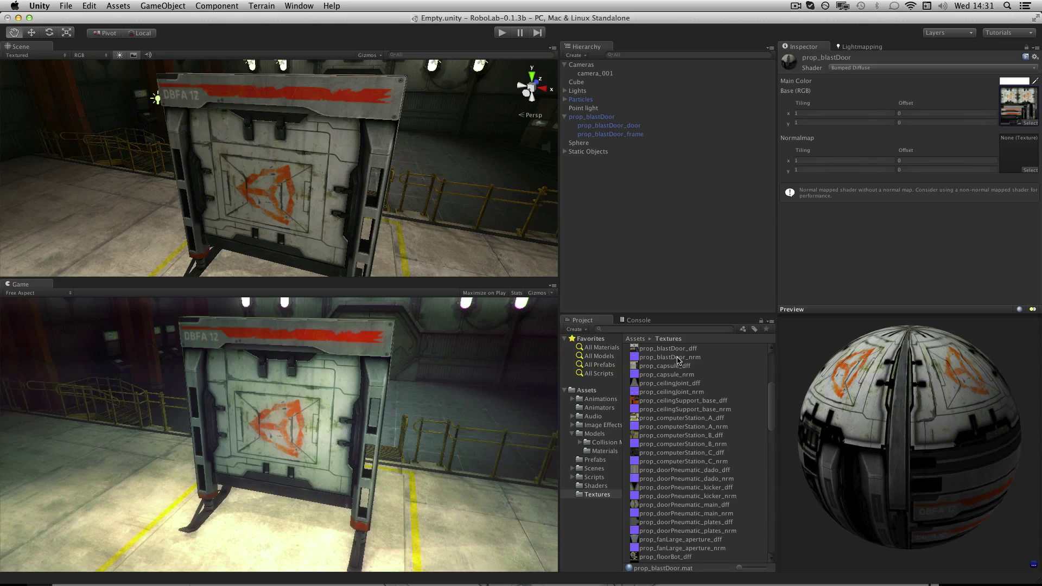
drag(674, 361, 1017, 155)
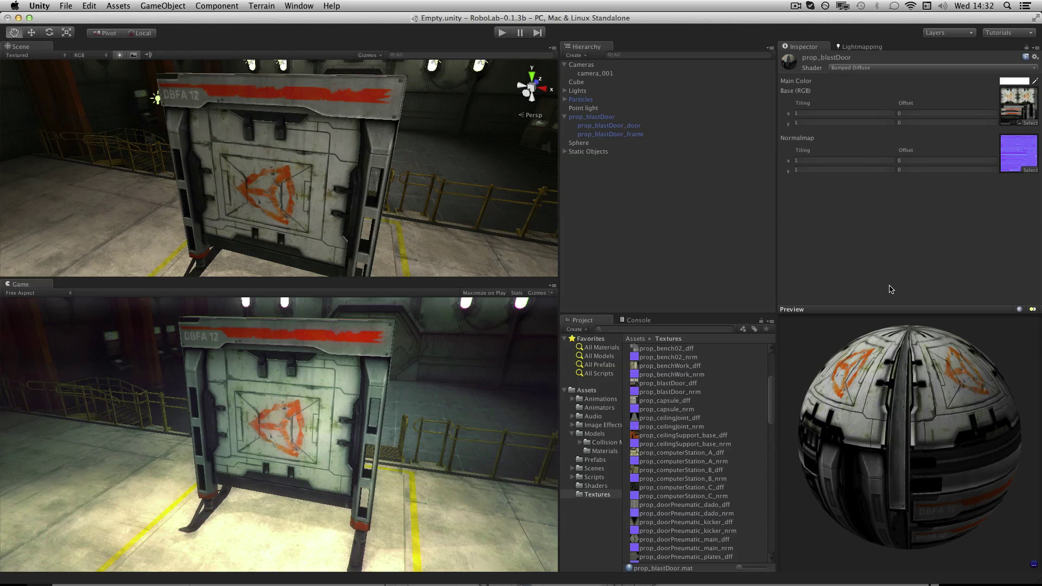
Switch prop_blastDoor to the Bumped Specular shader and adjust its Shininess slider.
click(952, 67)
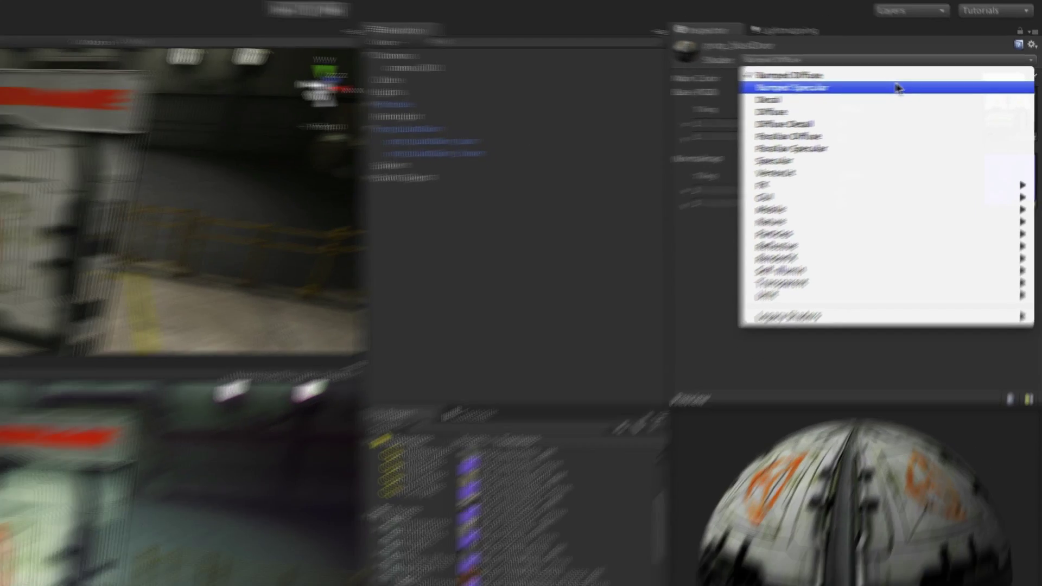
click(850, 87)
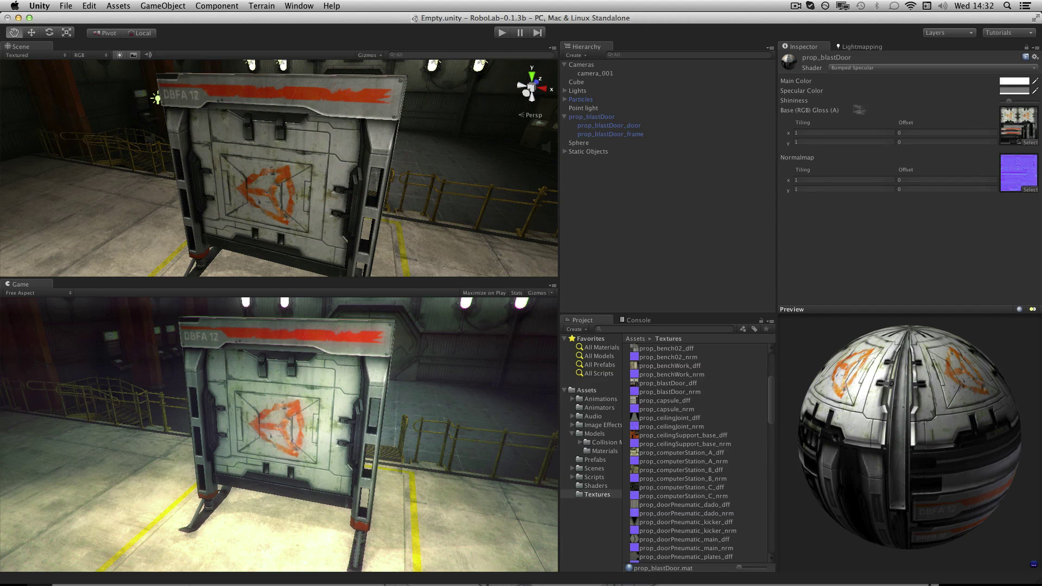
mouse_move(1011, 104)
mouse_down()
mouse_move(996, 104)
mouse_move(1011, 106)
mouse_up()
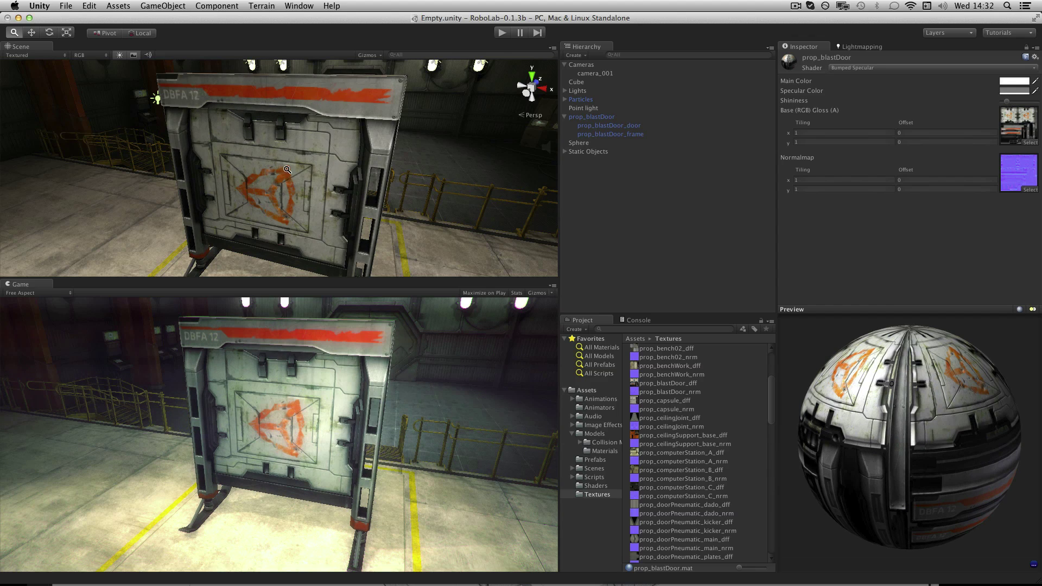
Orbit around the blast door to check its shading, then show the Project panel's Create list.
alt+drag(310, 170, 378, 162)
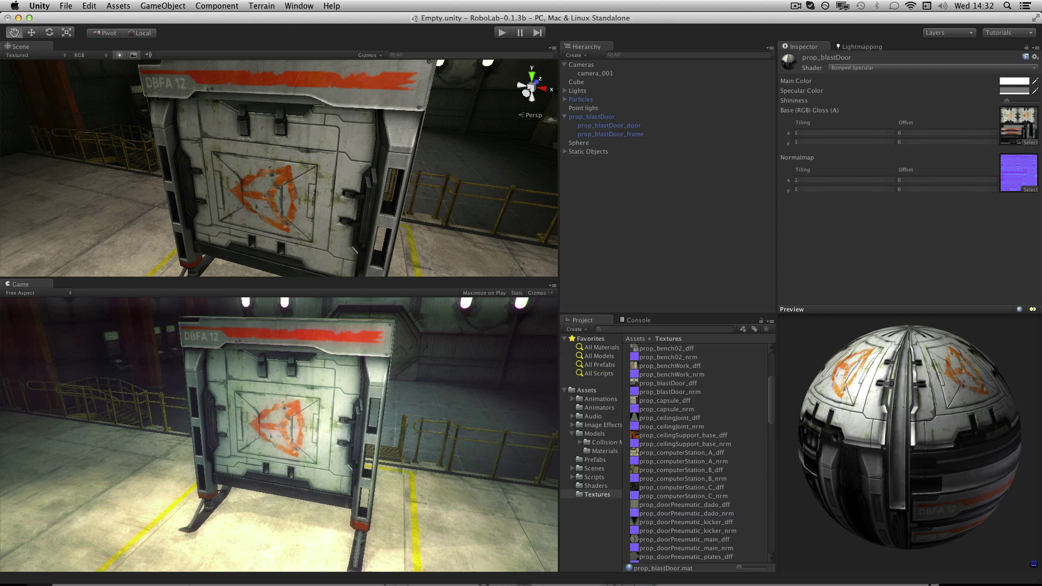
click(581, 330)
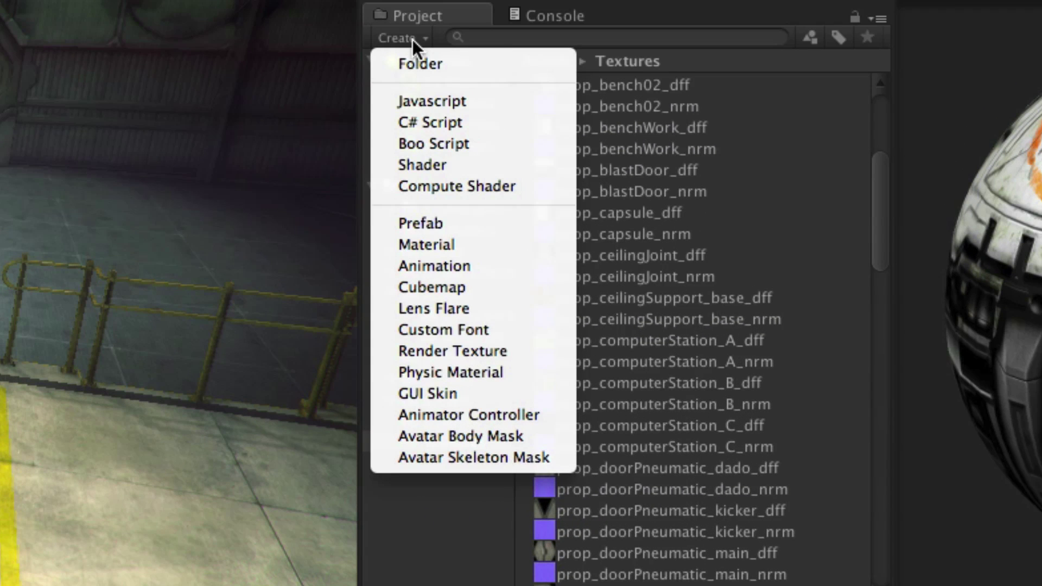